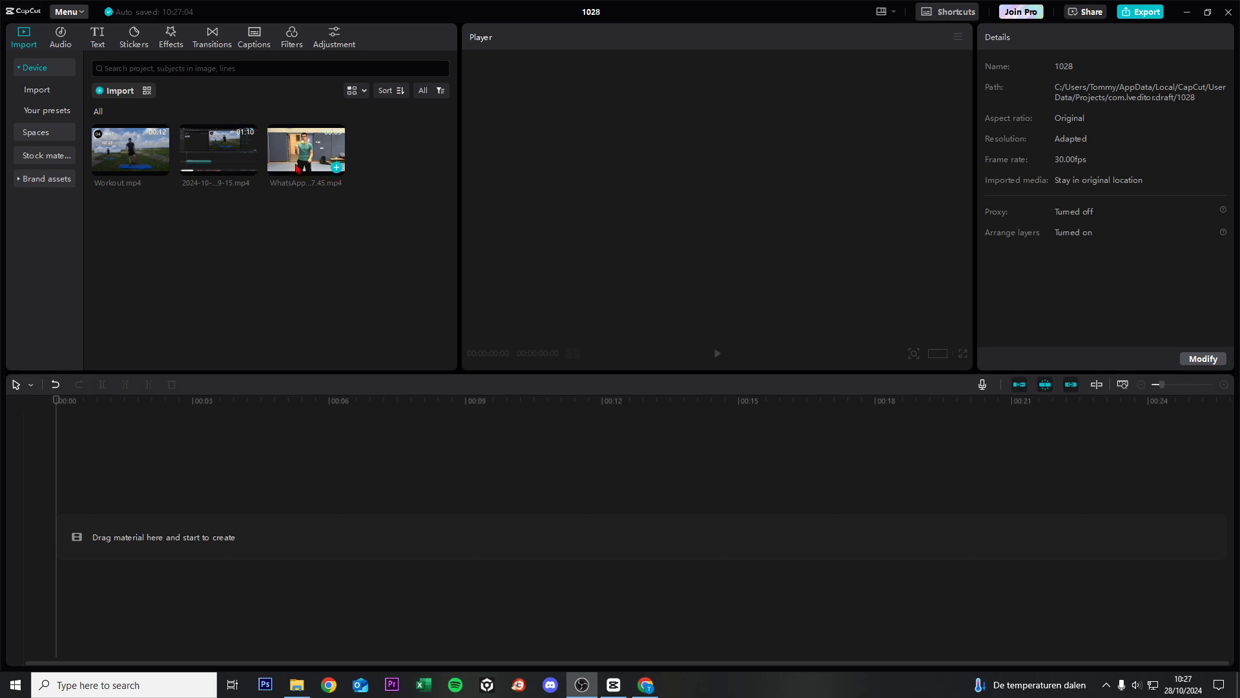
Add the WhatsApp juggling video to the timeline, with a second copy on the track above
left_click_drag(306, 150, 137, 534)
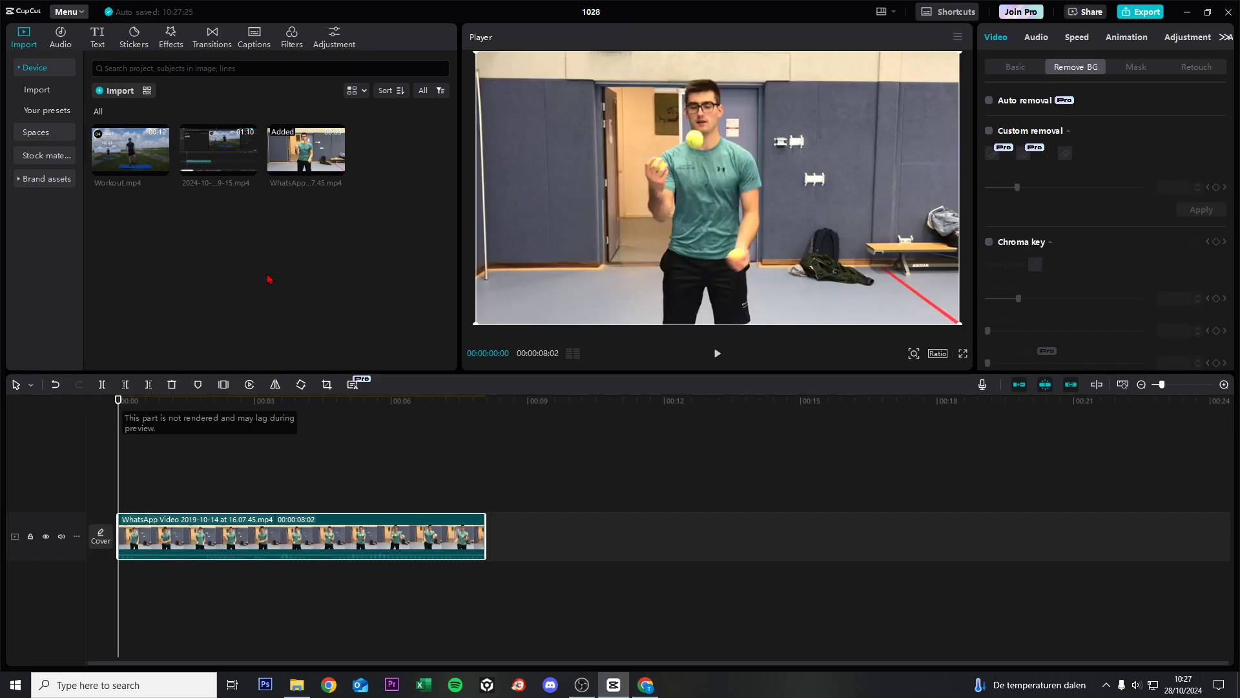
left_click_drag(307, 153, 119, 498)
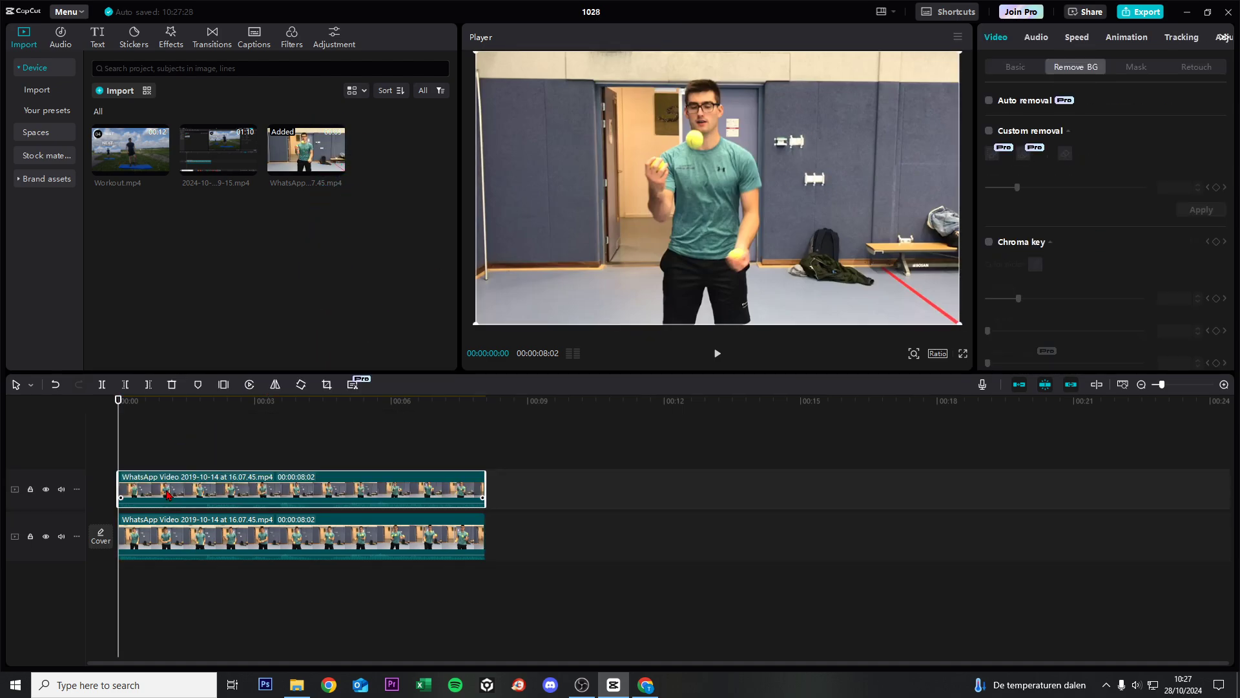
Apply Remove BG with Auto removal to the top-track juggling clip
left_click(182, 536)
left_click(190, 500)
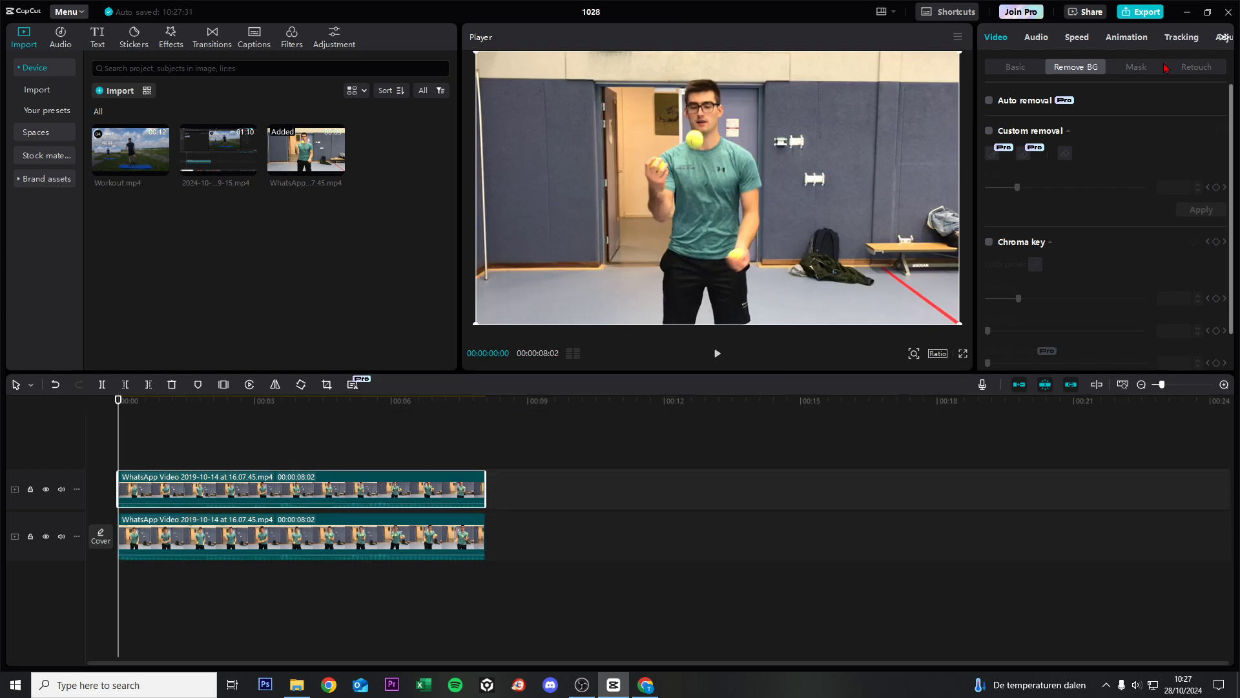
left_click(1044, 63)
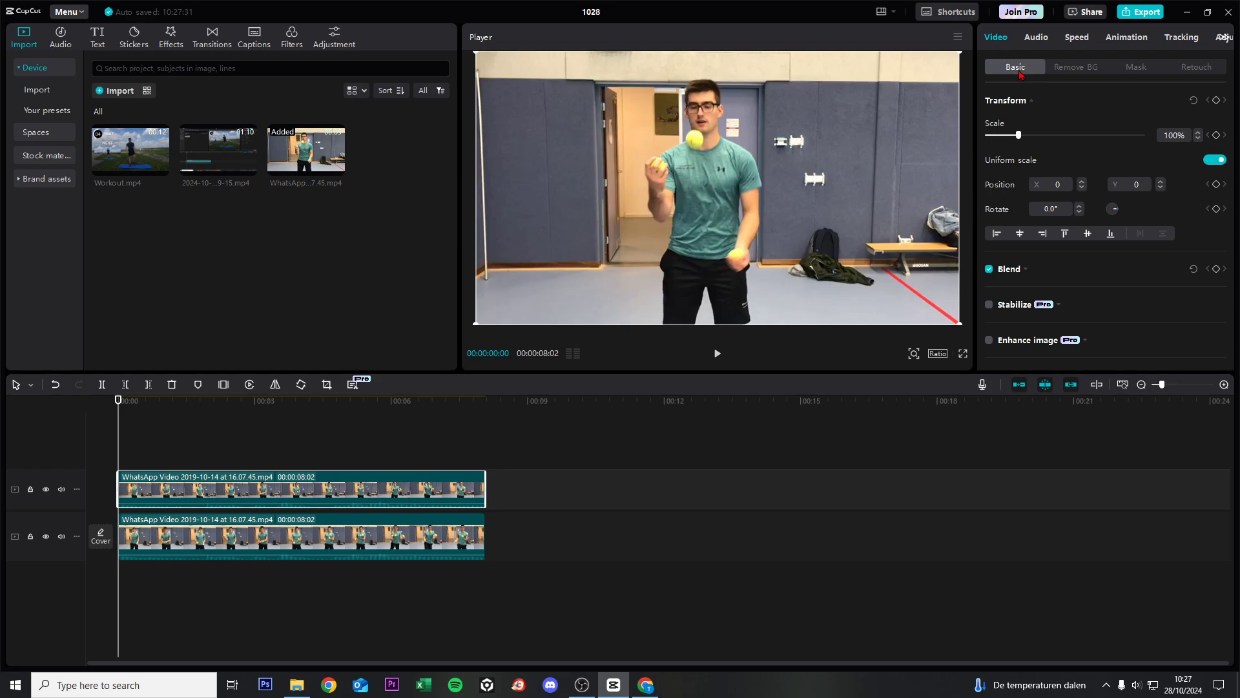
left_click(1075, 68)
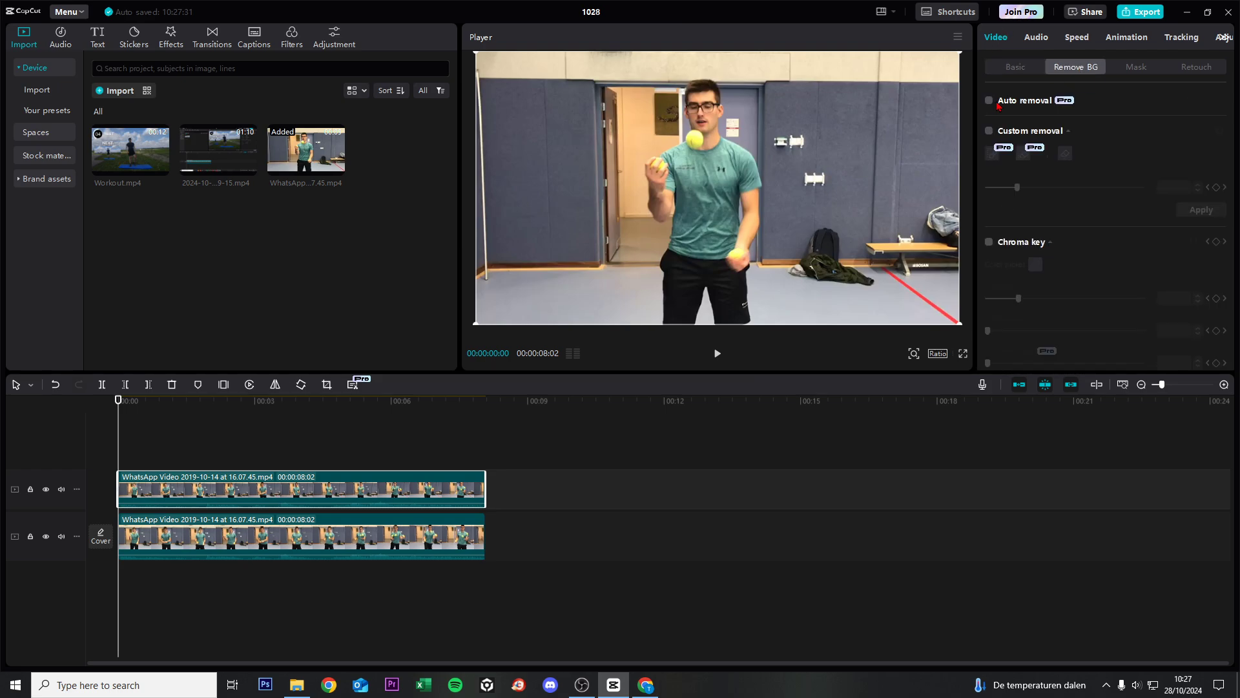
left_click(991, 101)
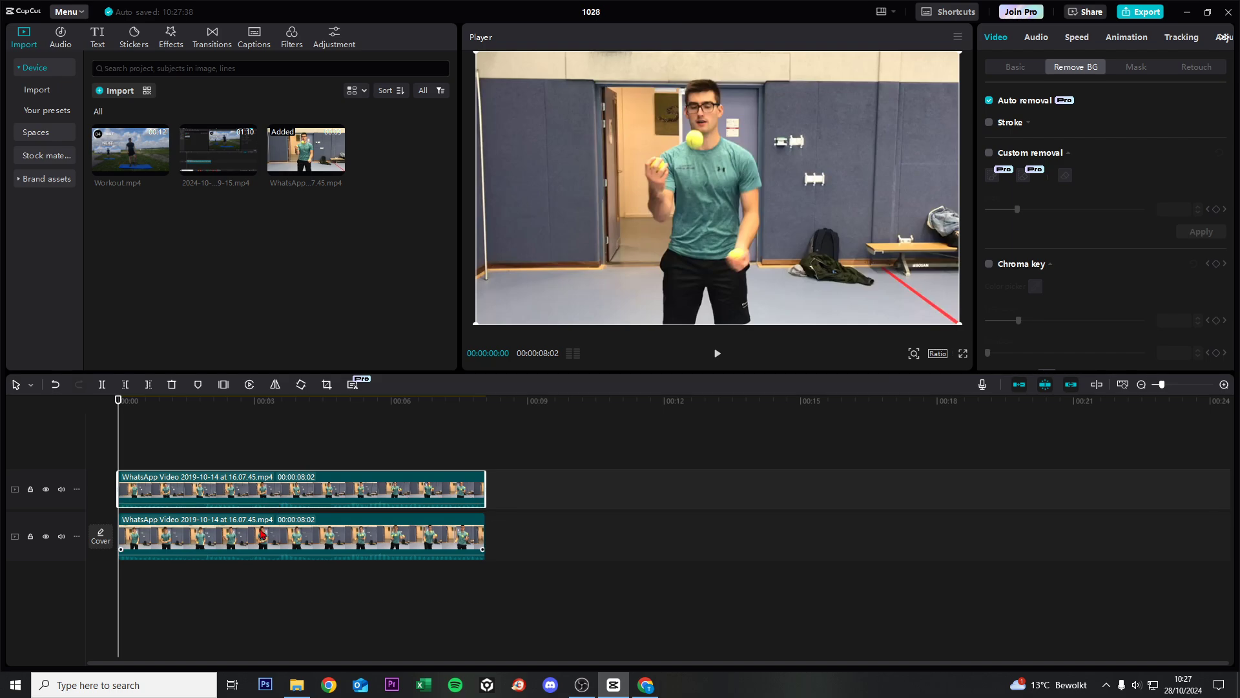
With the bottom-track clip selected, search the Effects library for "blur"
left_click(264, 536)
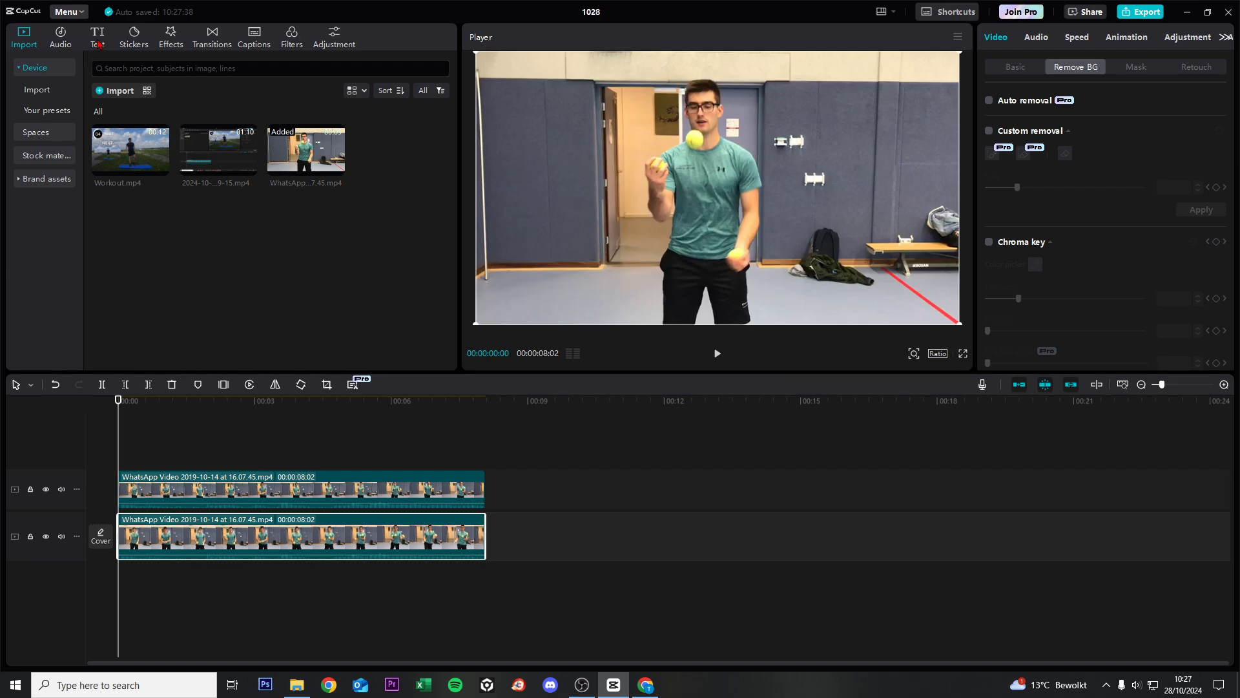
left_click(171, 37)
left_click(149, 66)
type("blur")
key("Return")
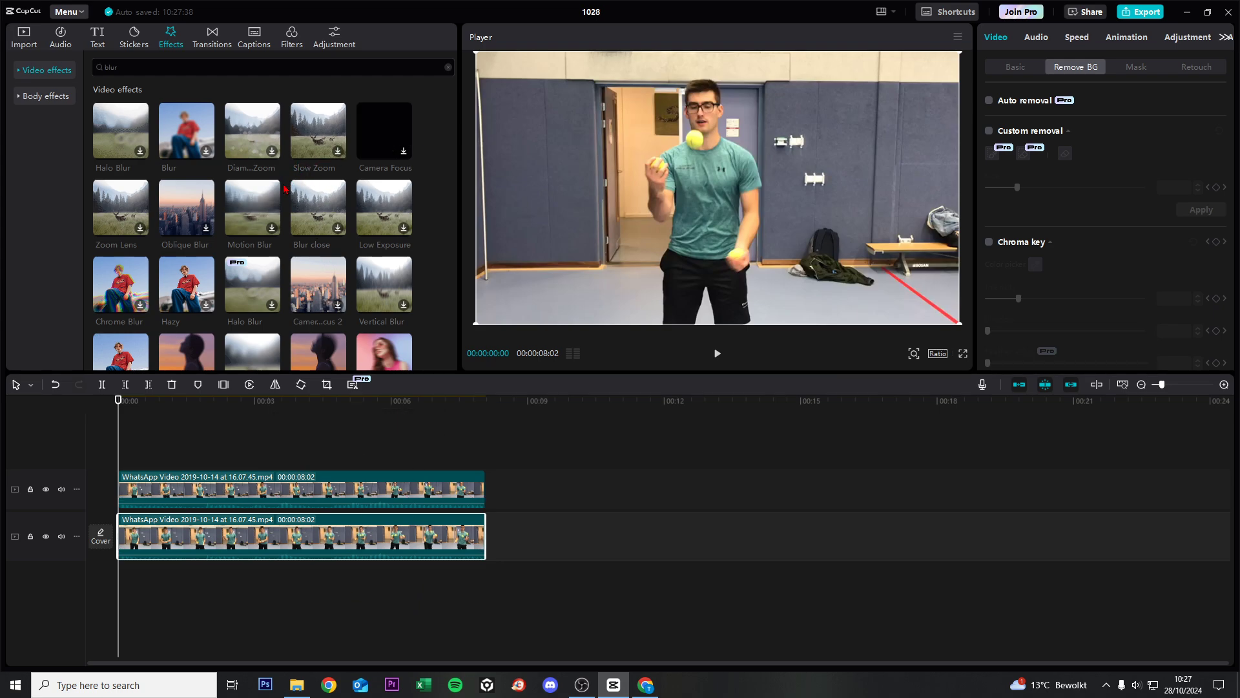
Apply Motion Blur to the bottom clip and play a short preview
mouse_move(310, 208)
left_mouse_down()
mouse_move(304, 452)
mouse_move(174, 531)
left_mouse_up()
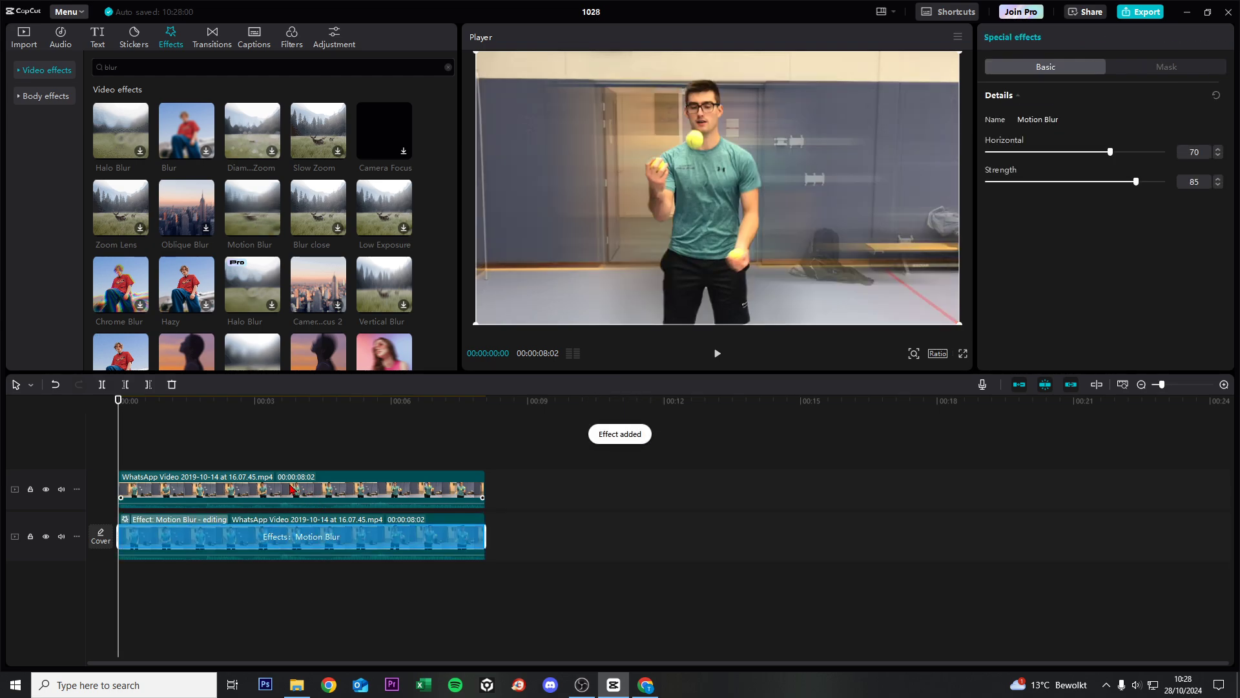
key("space")
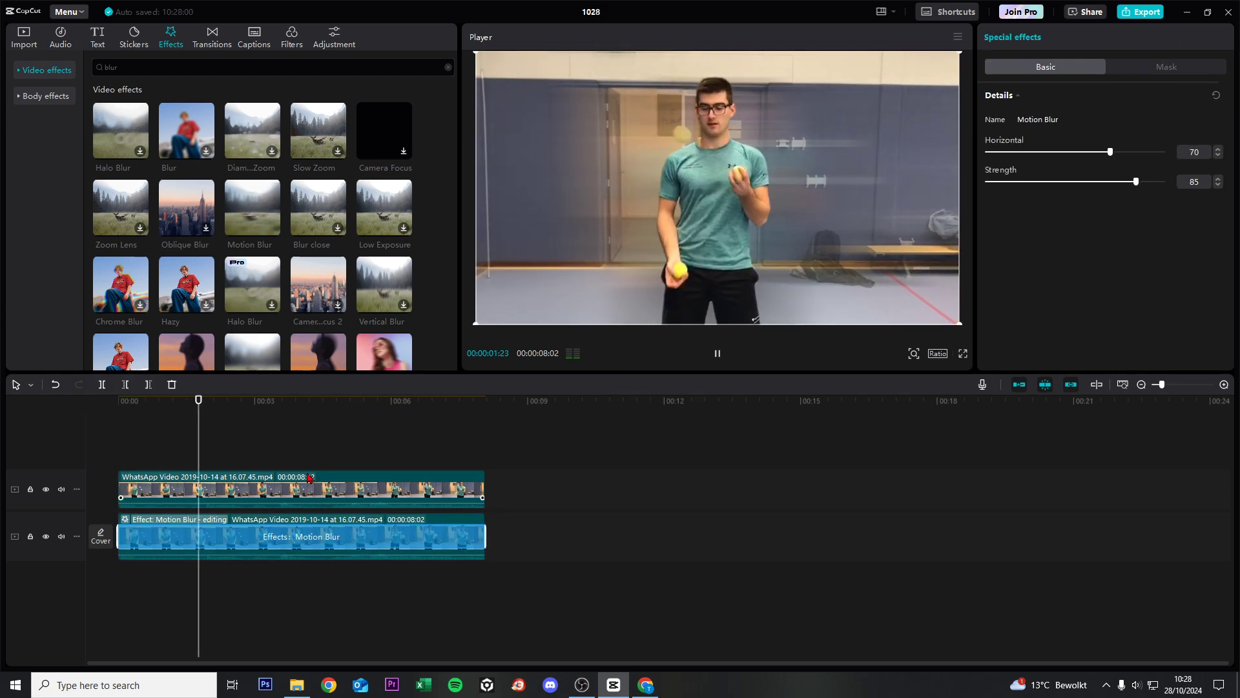
key("space")
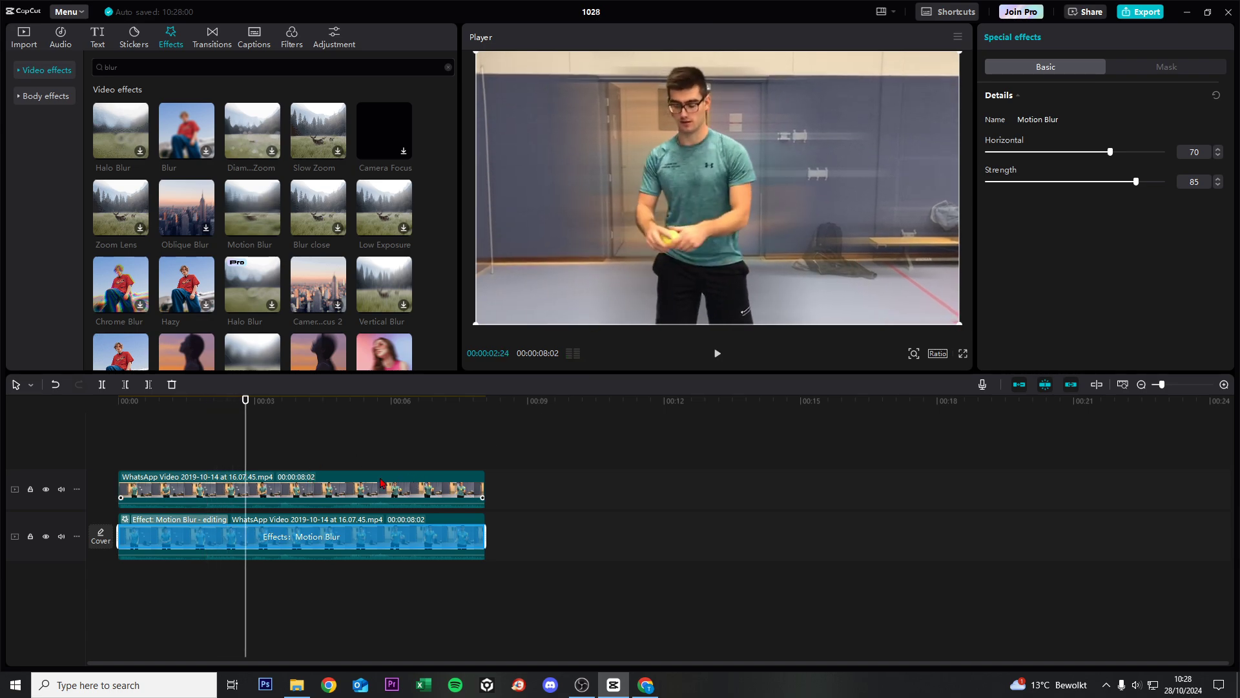
Swap Motion Blur for Halo Blur on the bottom clip, then preview from the start
key("Delete")
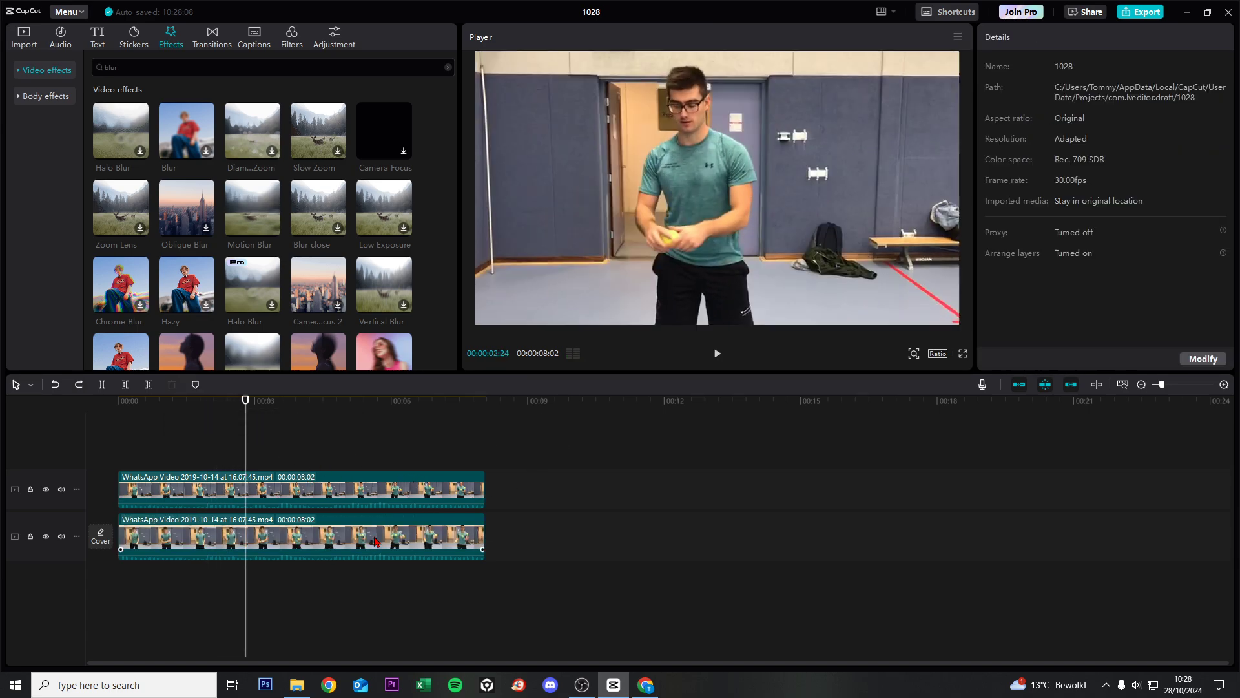
mouse_move(124, 136)
left_mouse_down()
mouse_move(277, 499)
mouse_move(306, 531)
left_mouse_up()
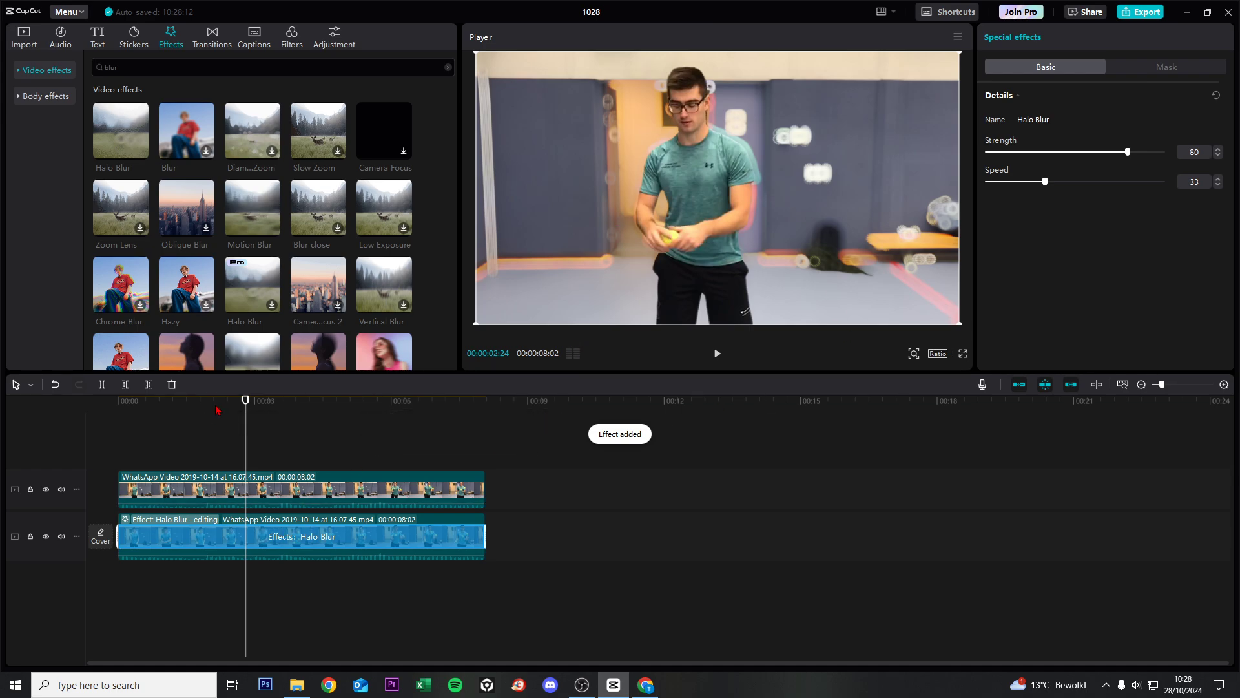
left_click(120, 400)
key("space")
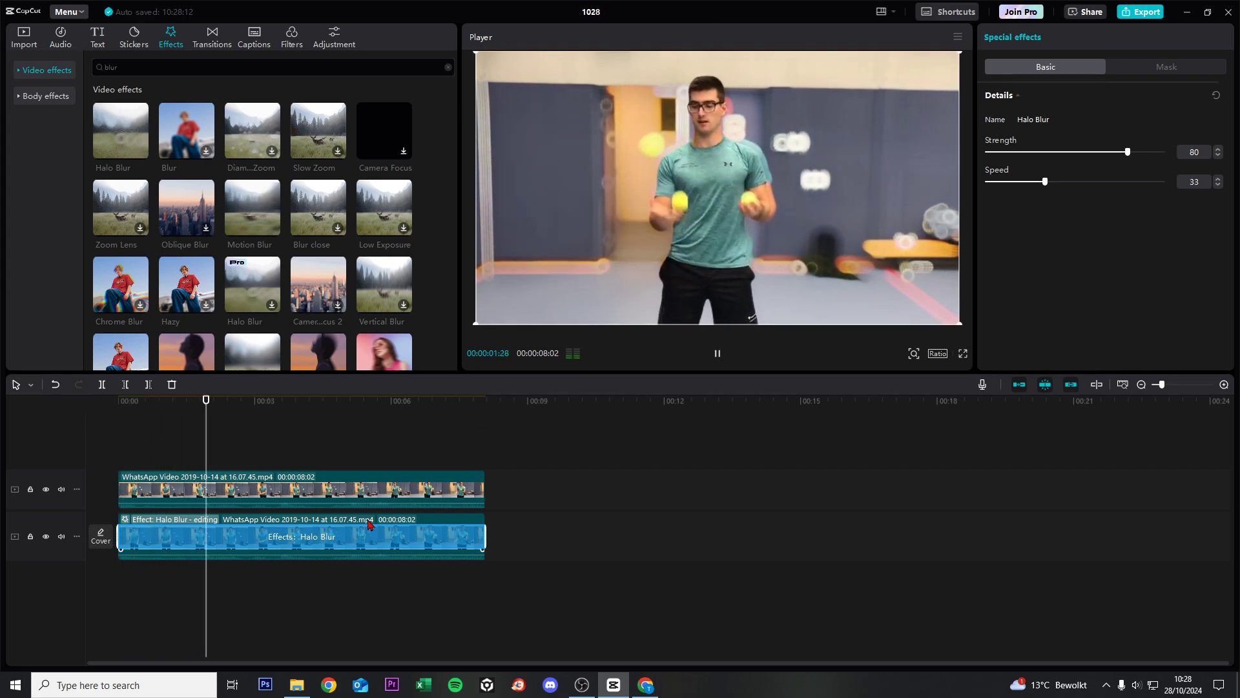
key("space")
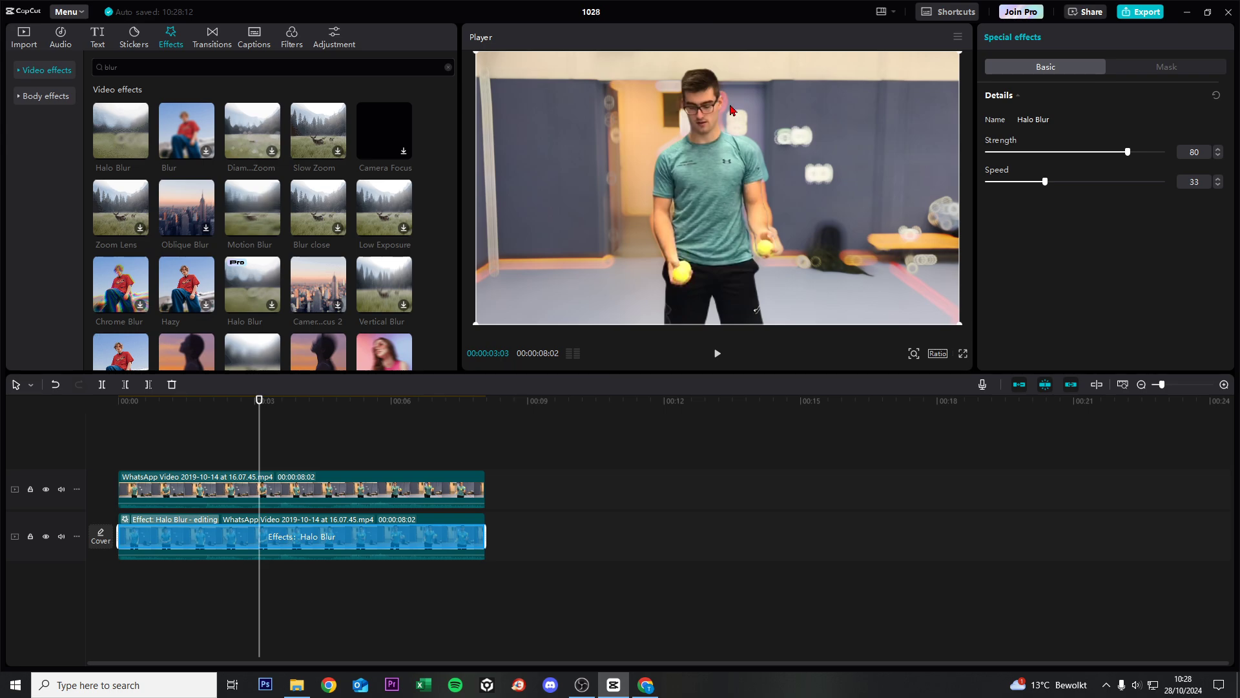